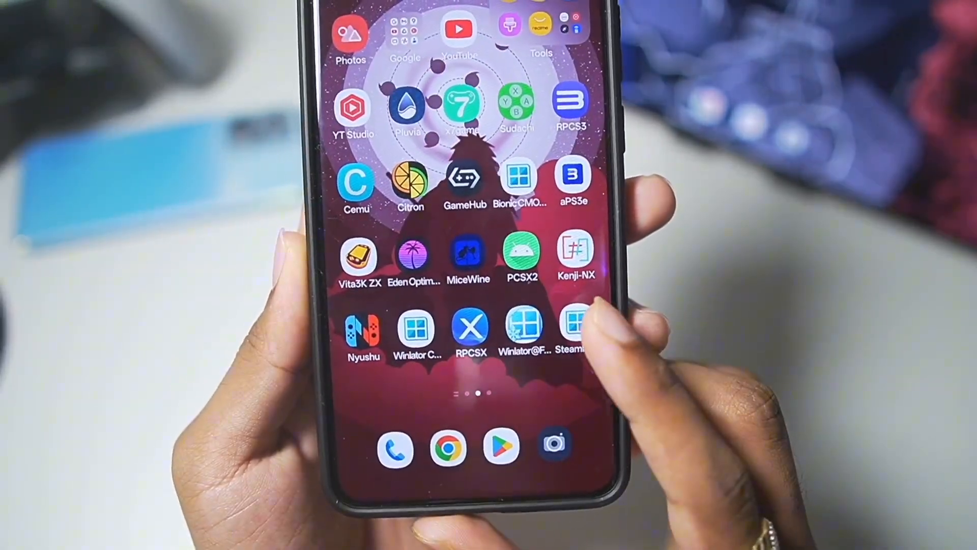
Launch Steamlator, review its global settings and return to the containers list with Container-1.
left_click(574, 325)
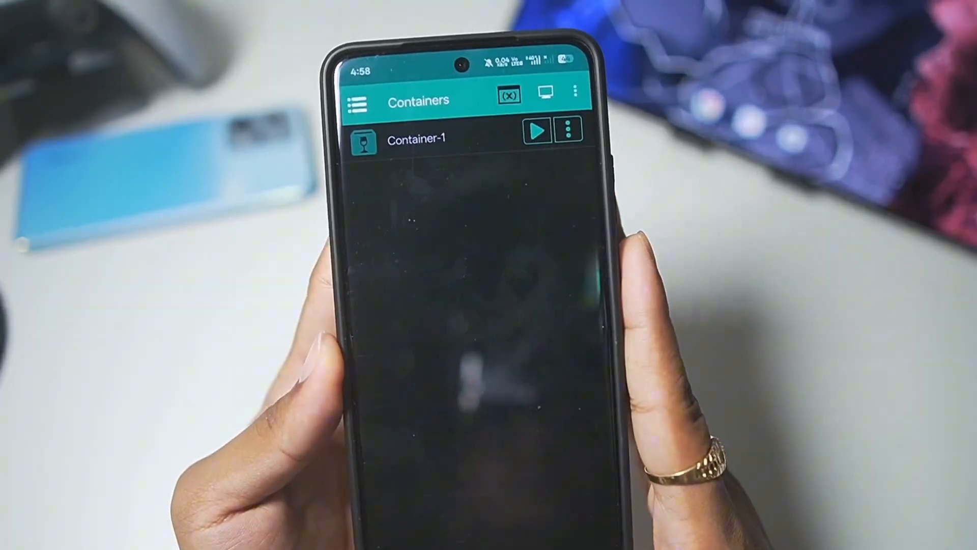
left_click(357, 104)
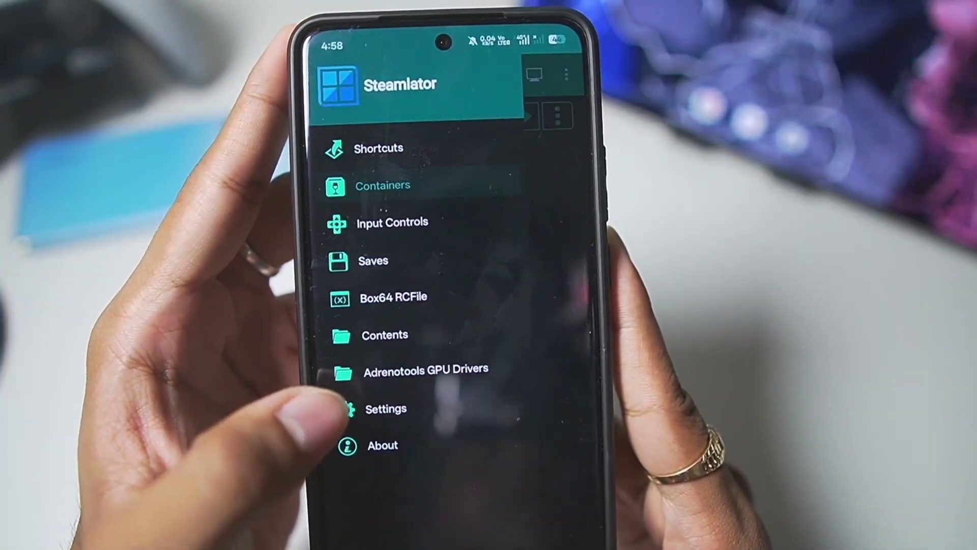
left_click(387, 437)
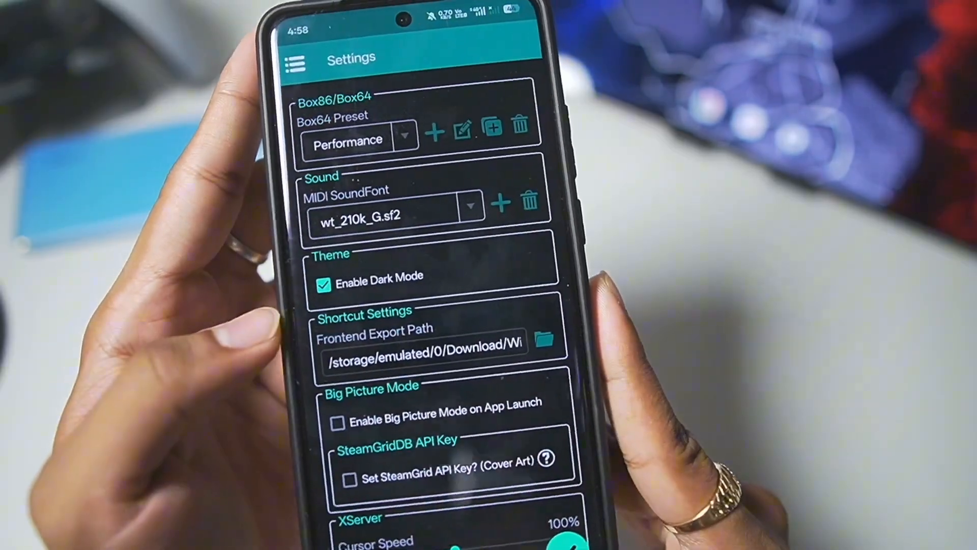
scroll(443, 305, "down", 5)
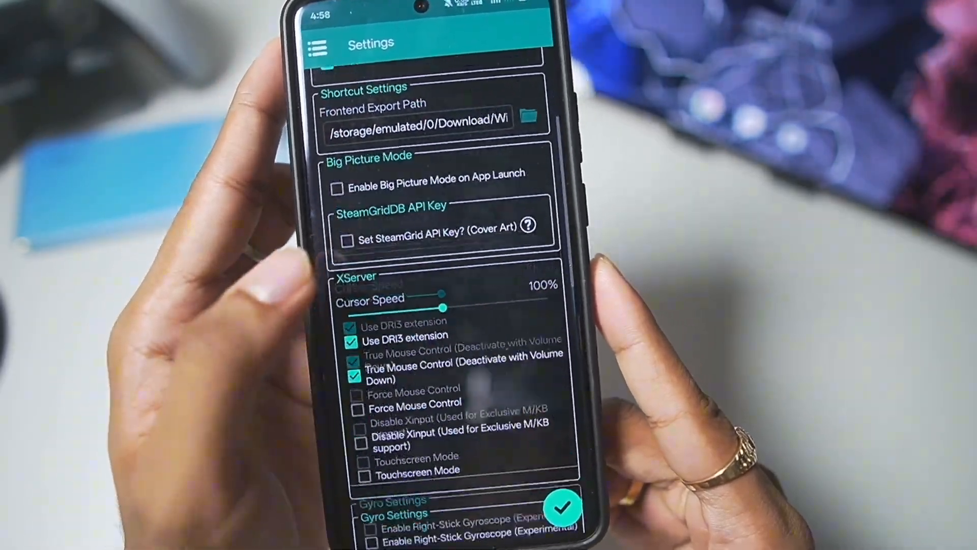
scroll(458, 343, "down", 3)
left_click(562, 505)
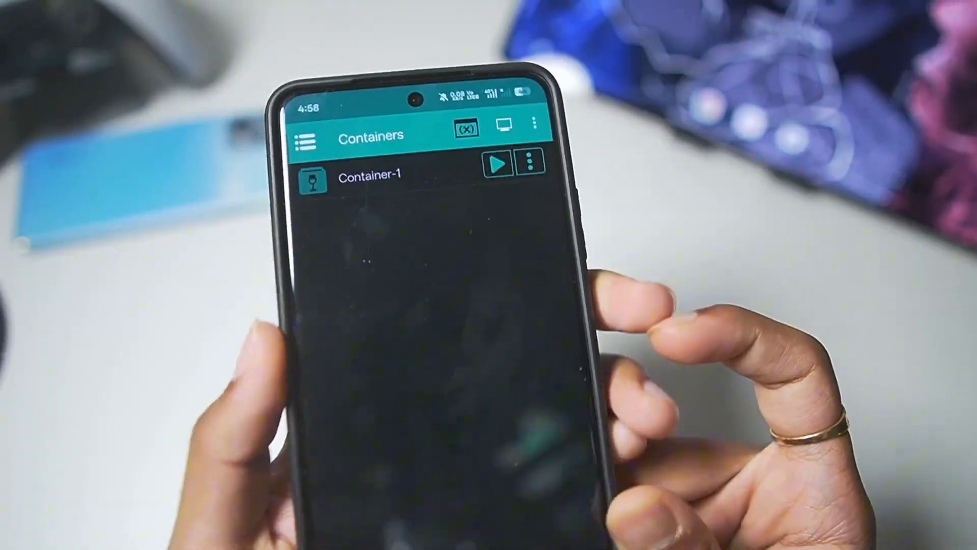
Add a new container with 800x600 (4:3) screen size and the System graphics driver confirmed.
left_click(534, 123)
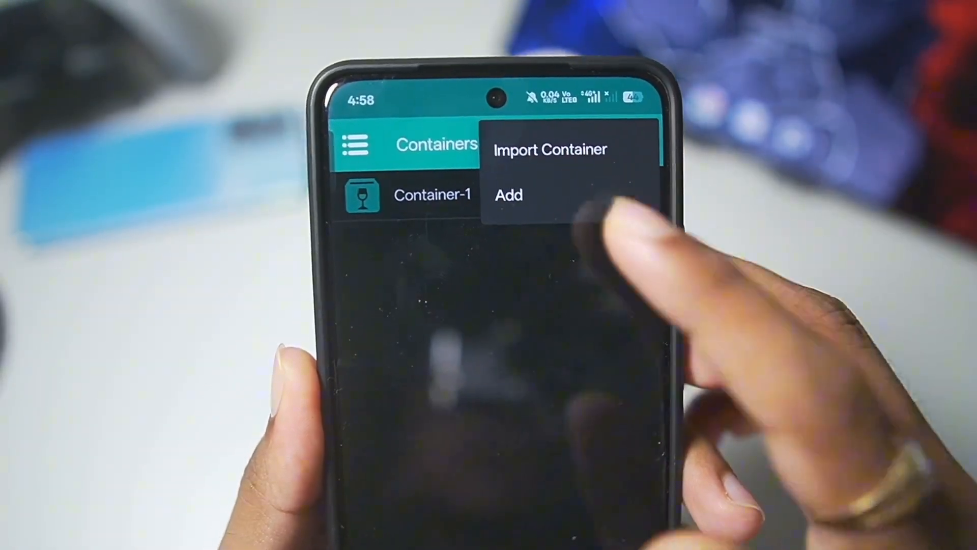
left_click(565, 195)
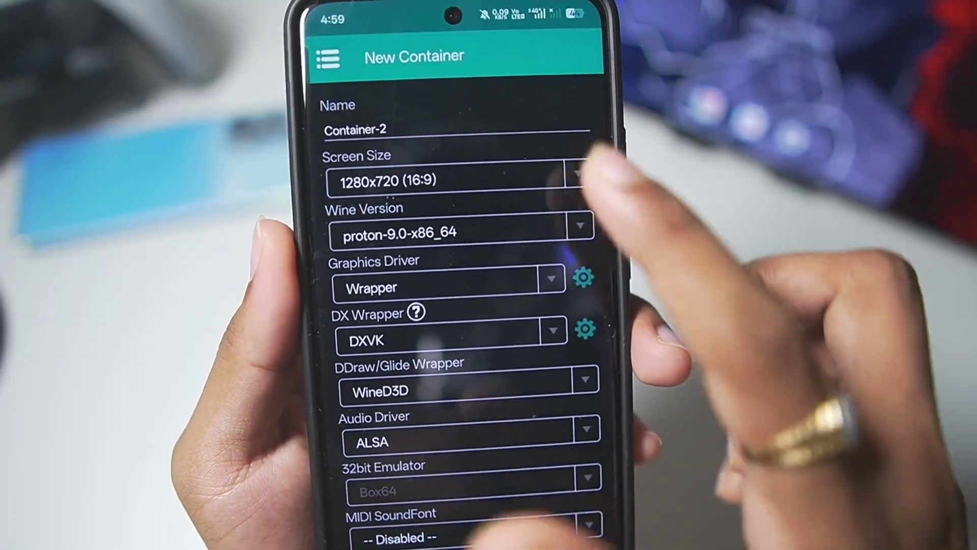
left_click(582, 163)
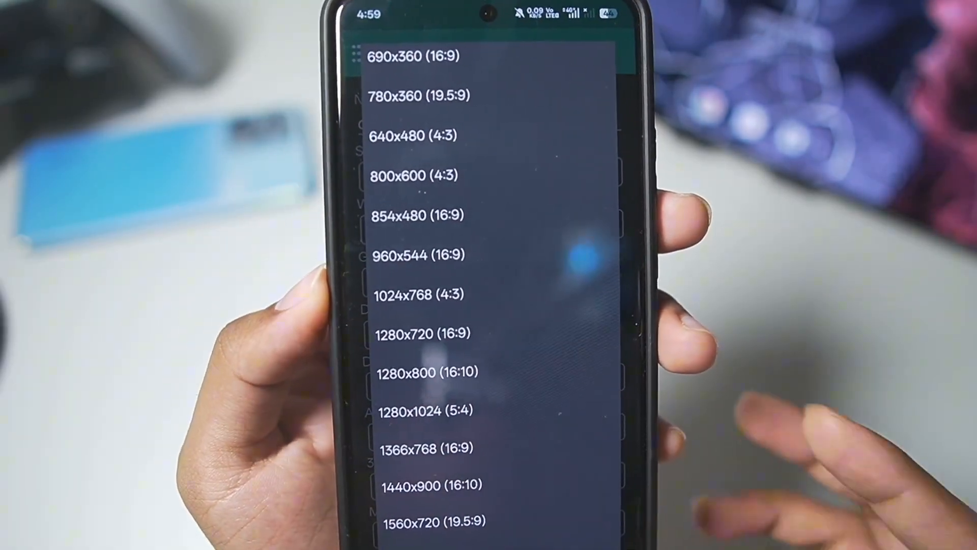
left_click(458, 175)
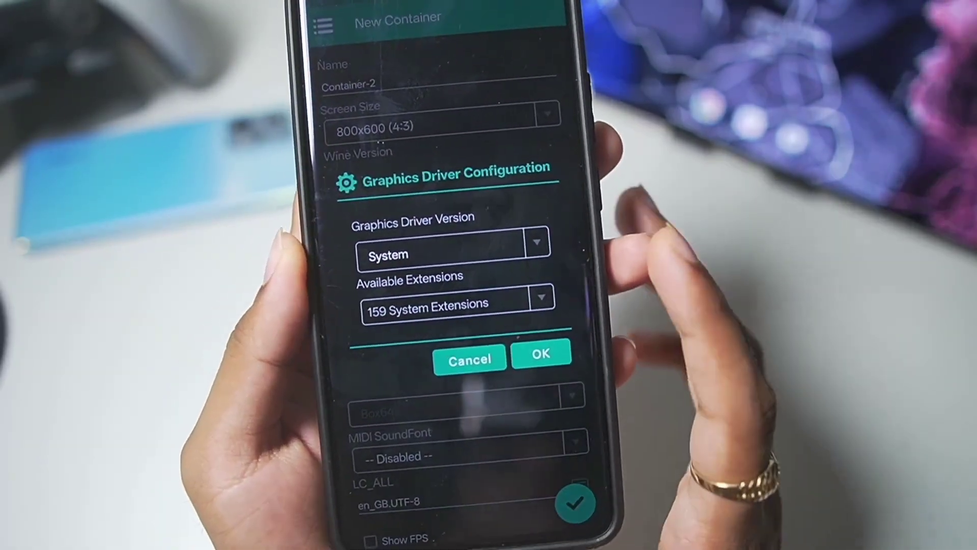
left_click(447, 241)
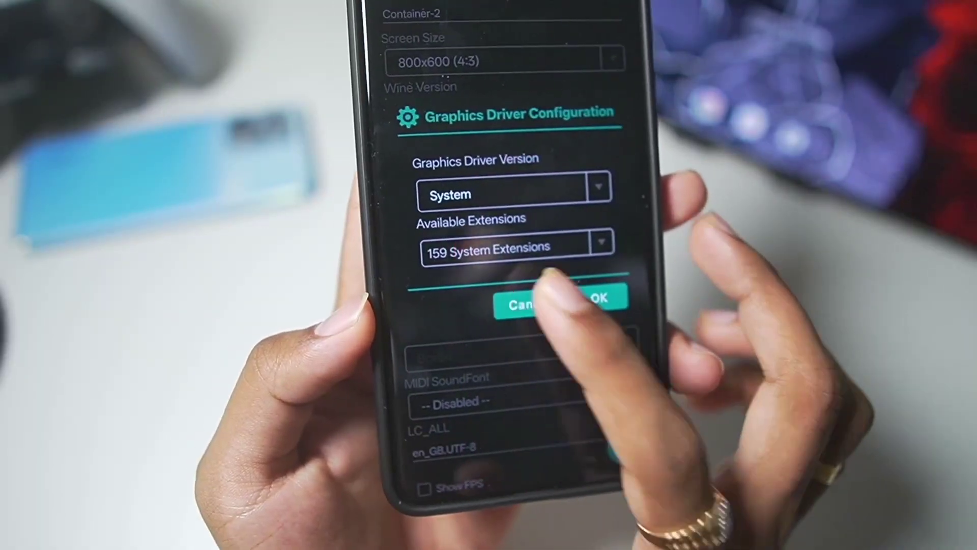
left_click(615, 307)
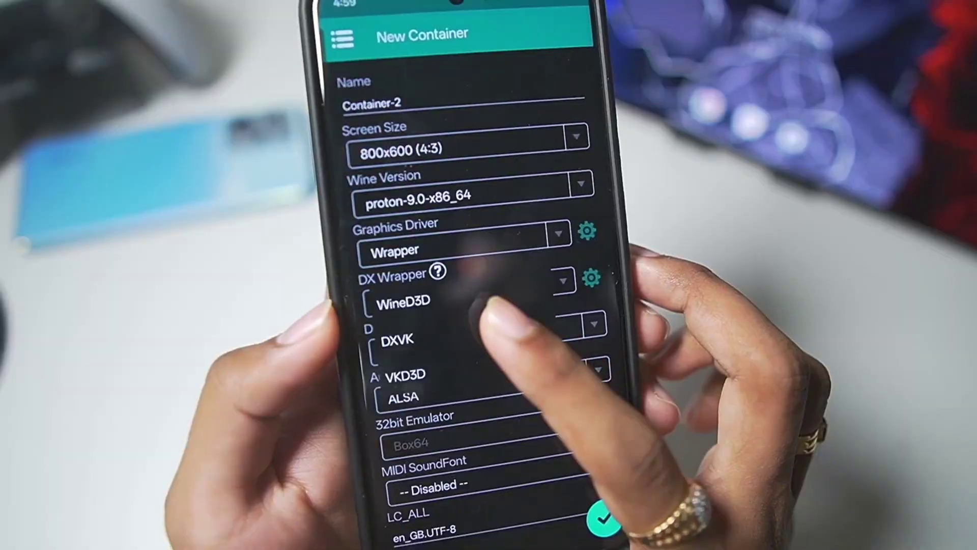
Create Container-2 with DXVK, PulseAudio, Show FPS, stretched fullscreen and GTX 1050 Ti GPU name.
left_click(458, 340)
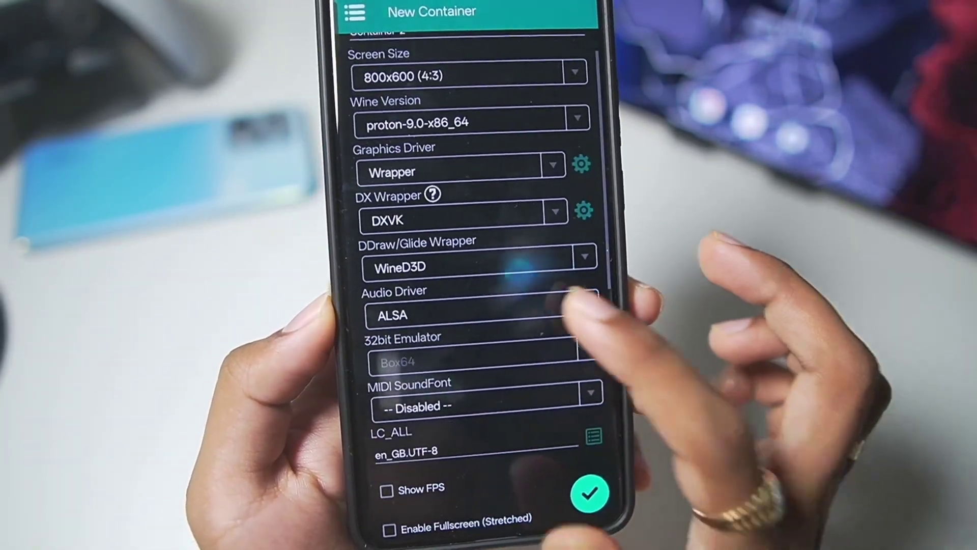
left_click(577, 302)
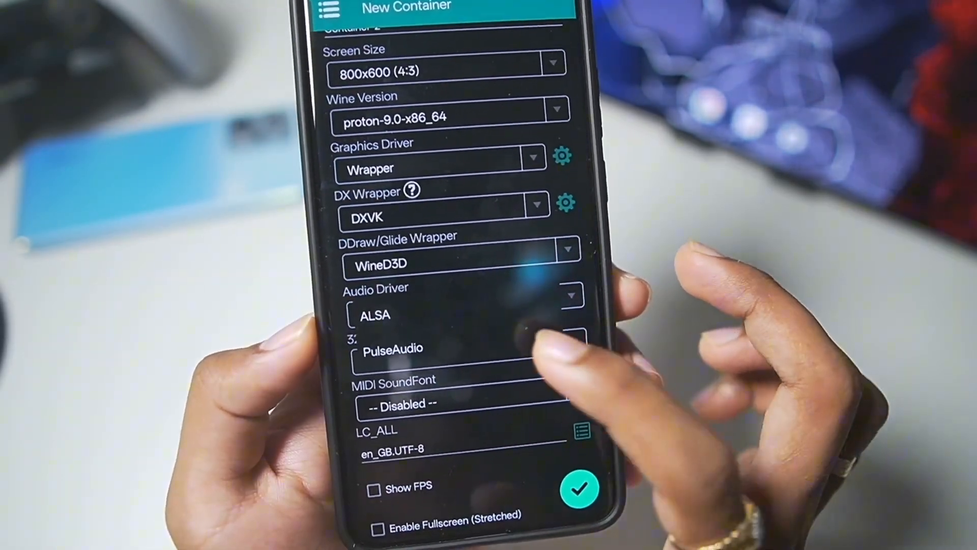
left_click(500, 340)
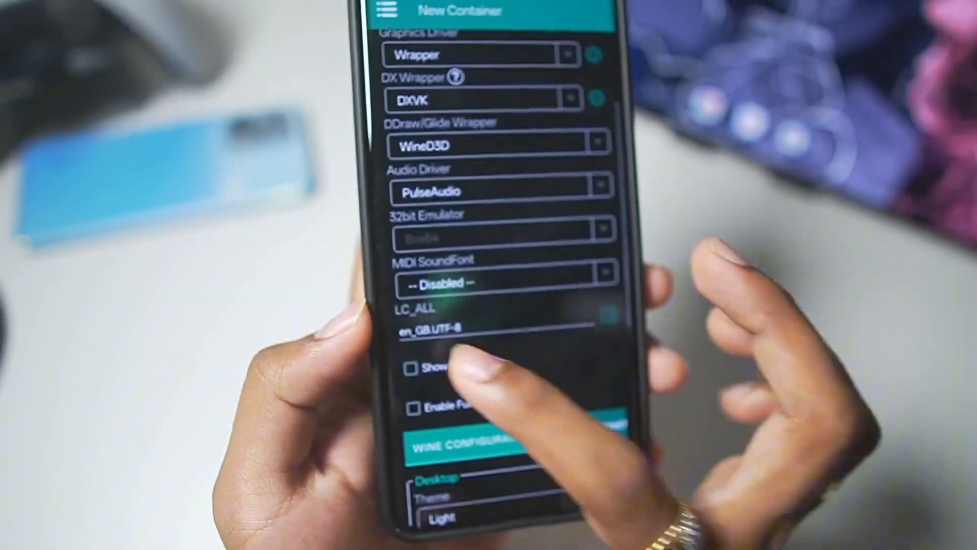
left_click(427, 367)
left_click(543, 345)
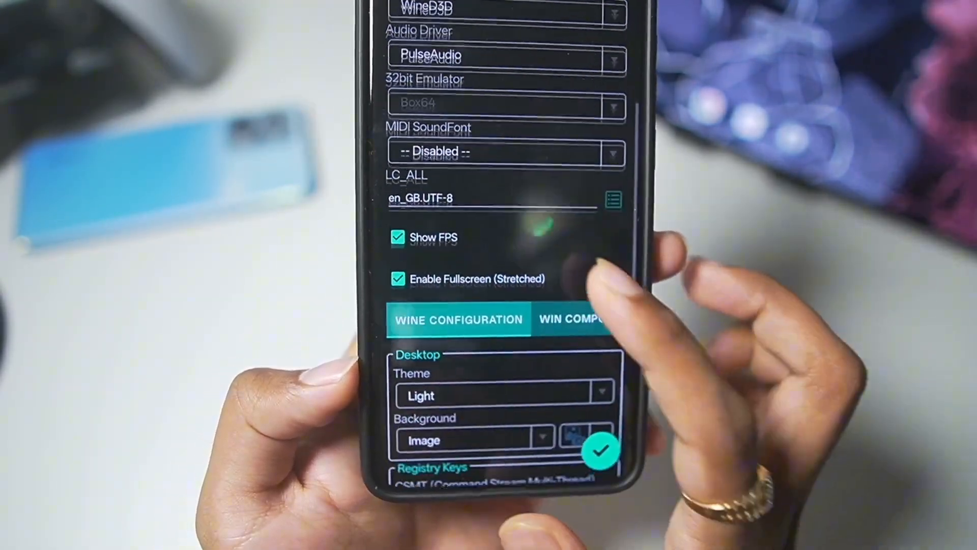
scroll(535, 325, "down", 5)
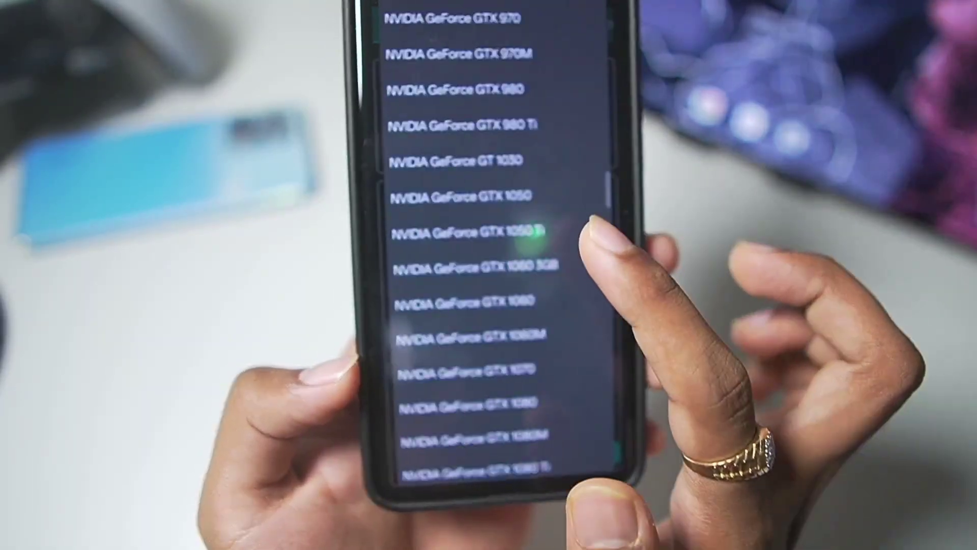
left_click(534, 231)
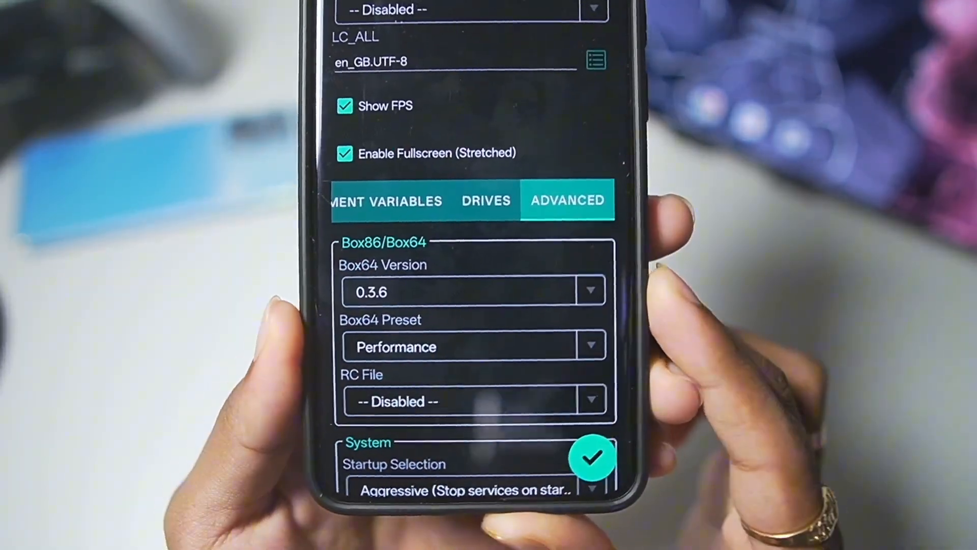
scroll(473, 306, "down", 2)
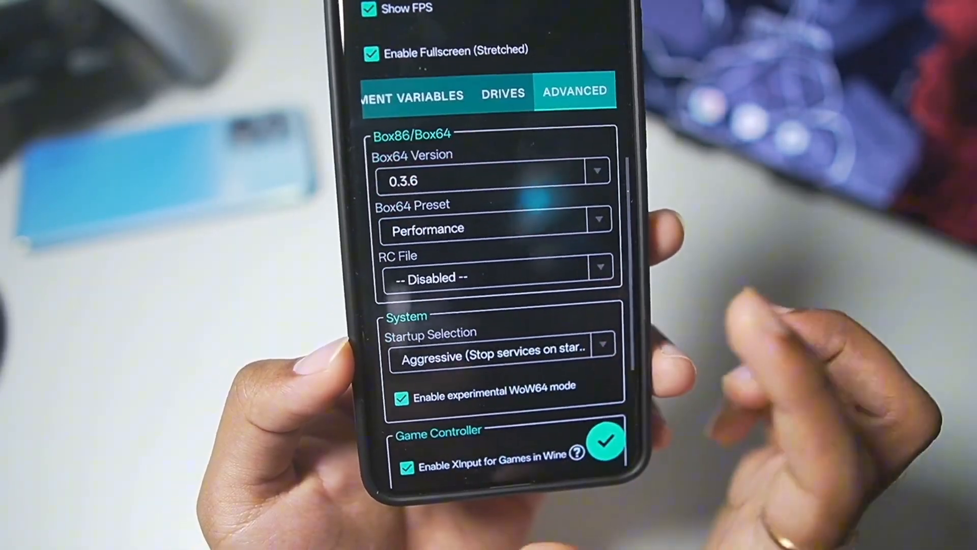
scroll(496, 375, "up", 1)
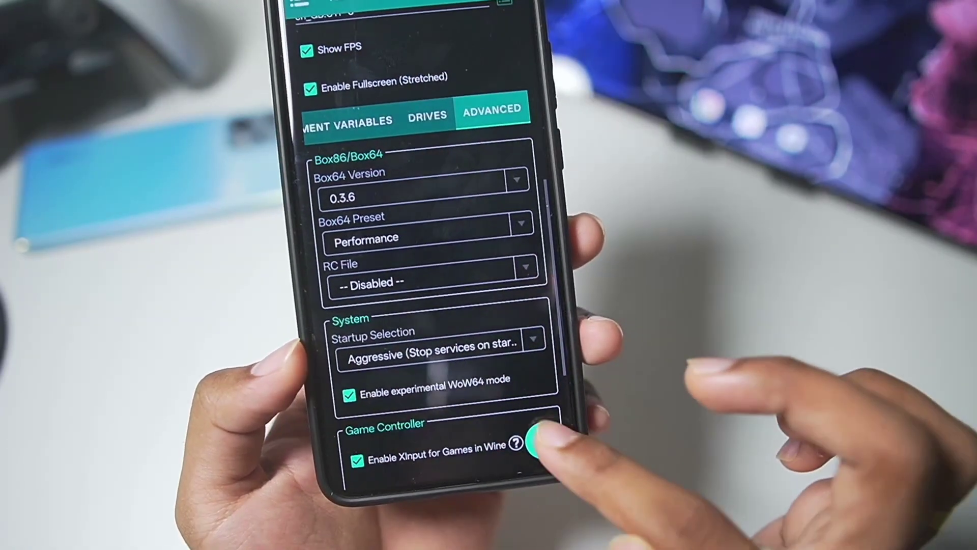
left_click(574, 475)
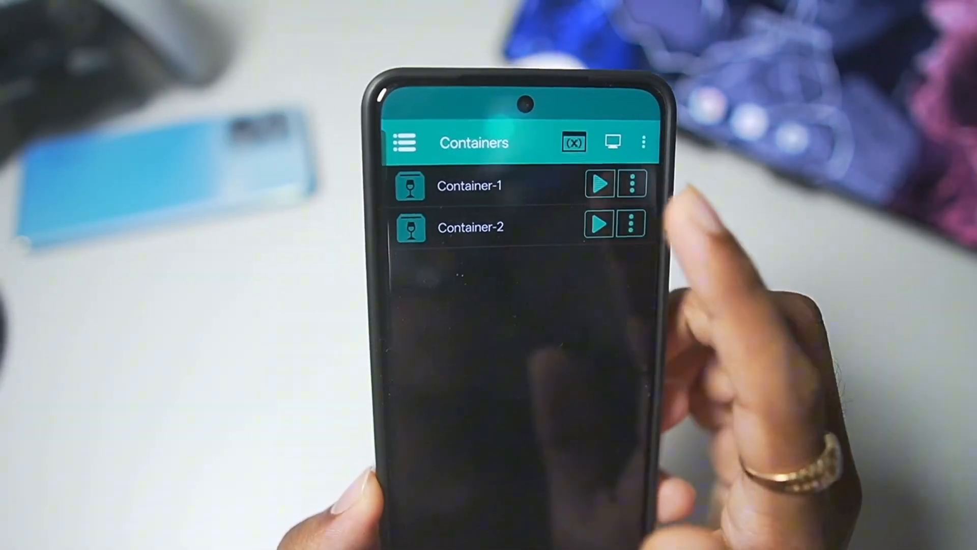
Start Container-2 and bring up the Steam Launcher's language choices.
left_click(599, 223)
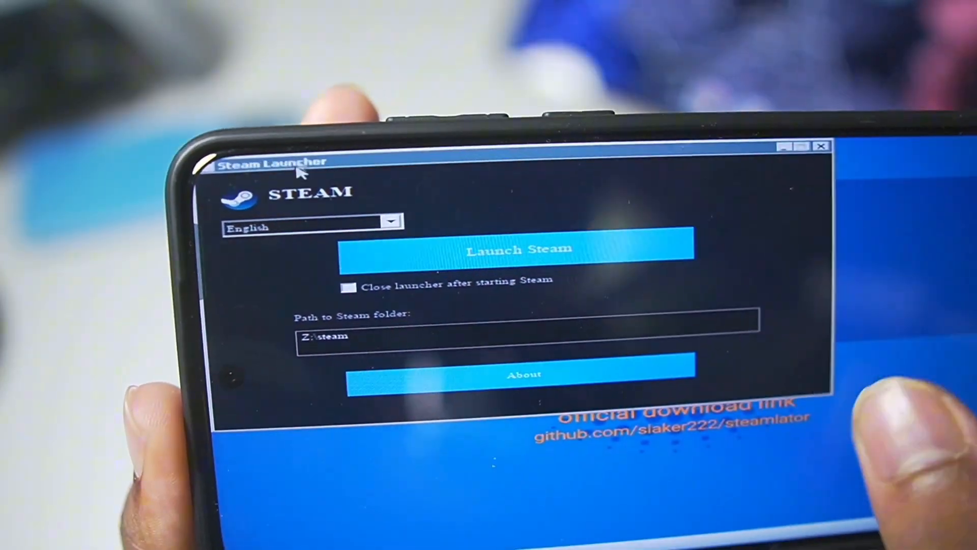
left_click(374, 219)
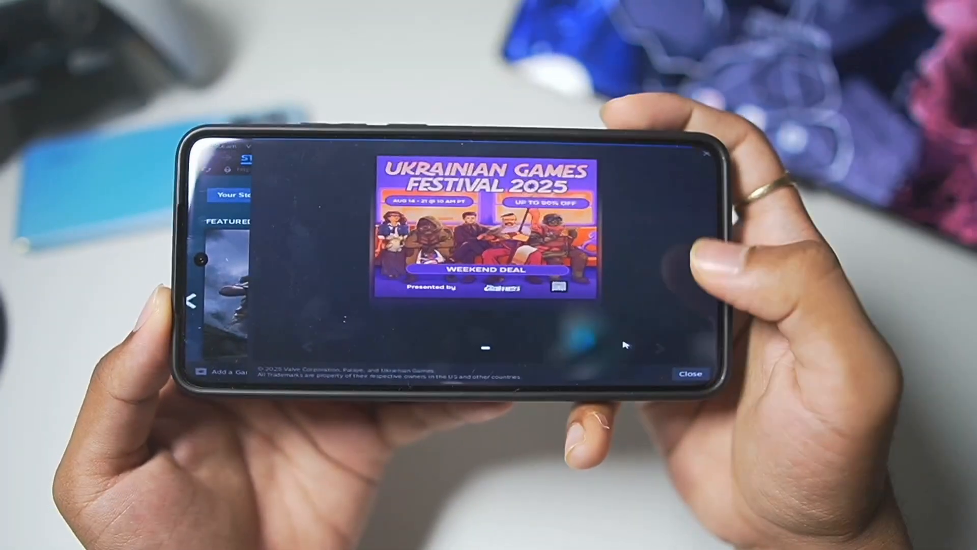
Close the Ukrainian Games Festival popup to reveal the Steam store.
left_click(690, 370)
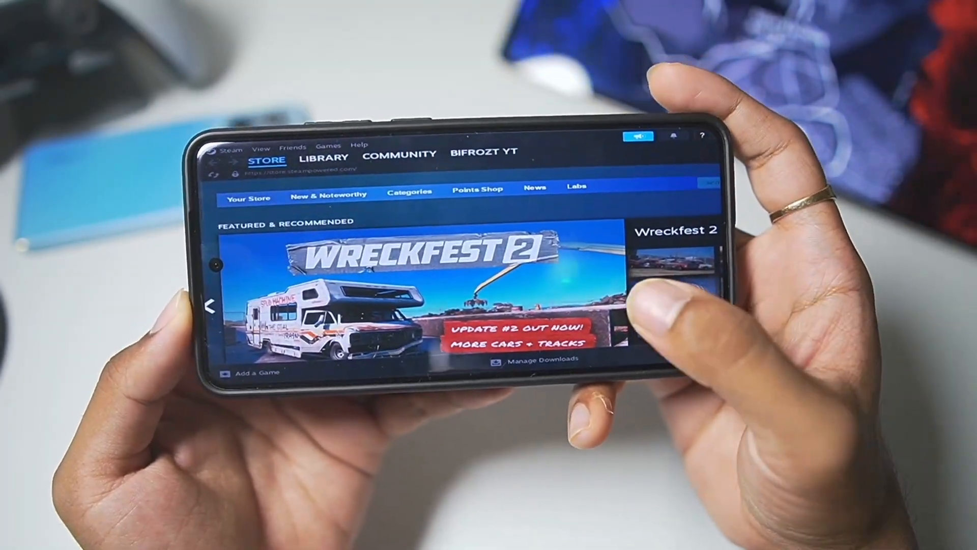
scroll(650, 205, "down", 3)
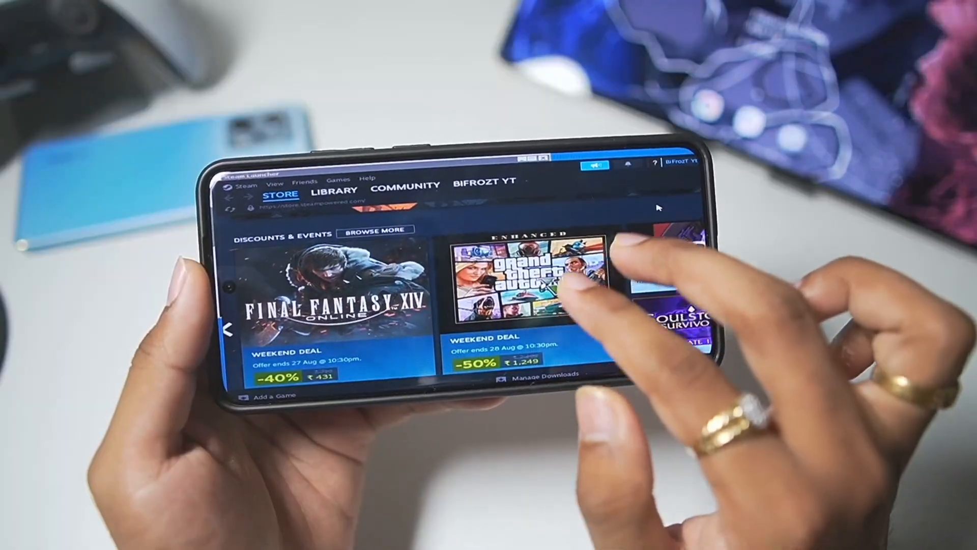
scroll(679, 204, "up", 2)
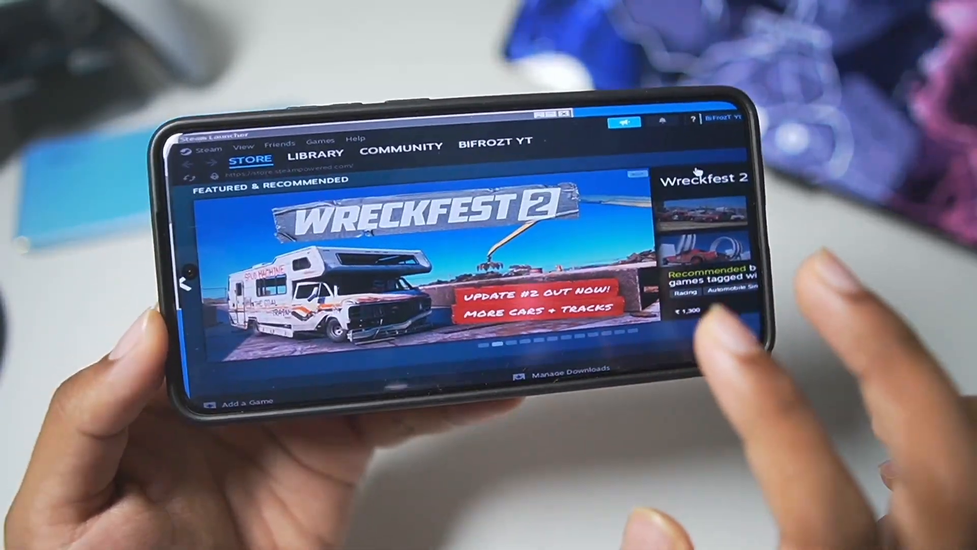
scroll(675, 201, "down", 3)
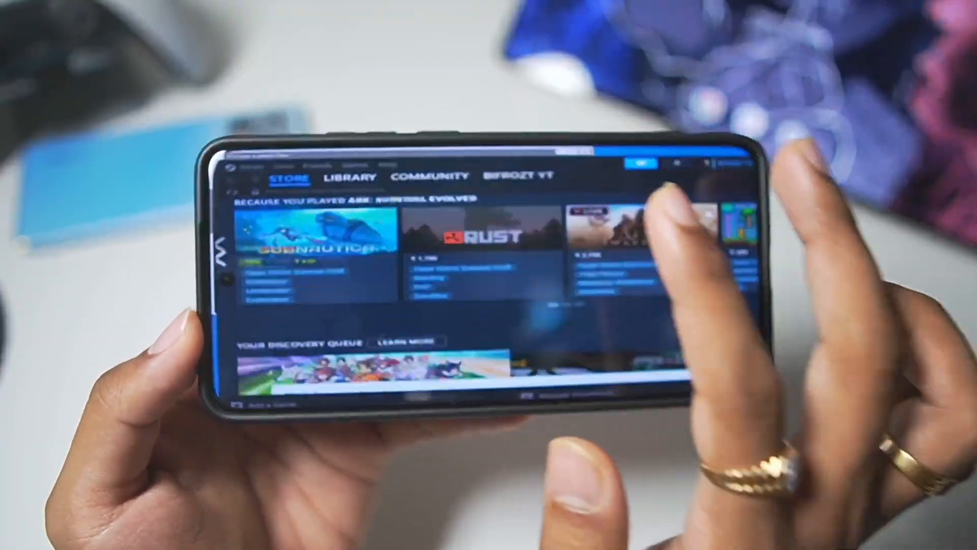
scroll(667, 177, "down", 5)
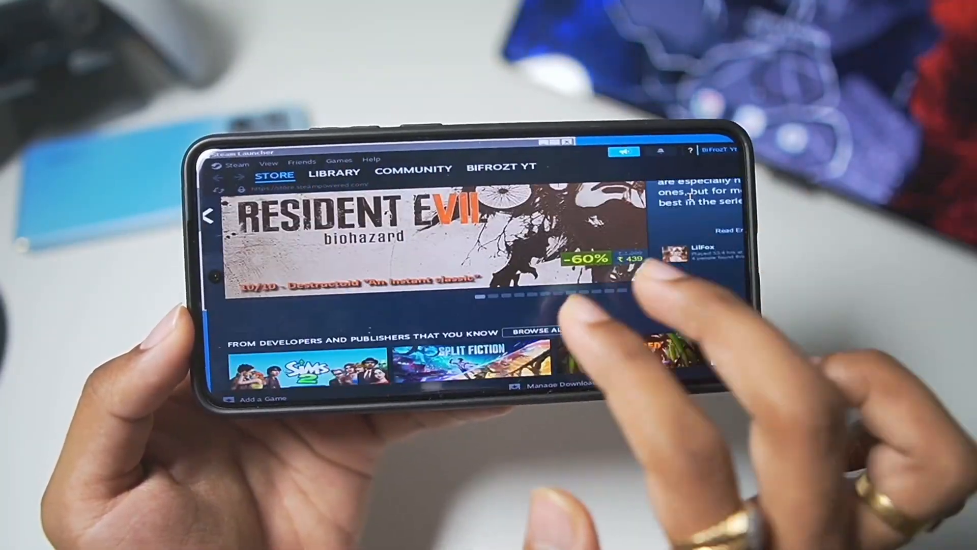
scroll(689, 197, "down", 3)
scroll(696, 197, "down", 3)
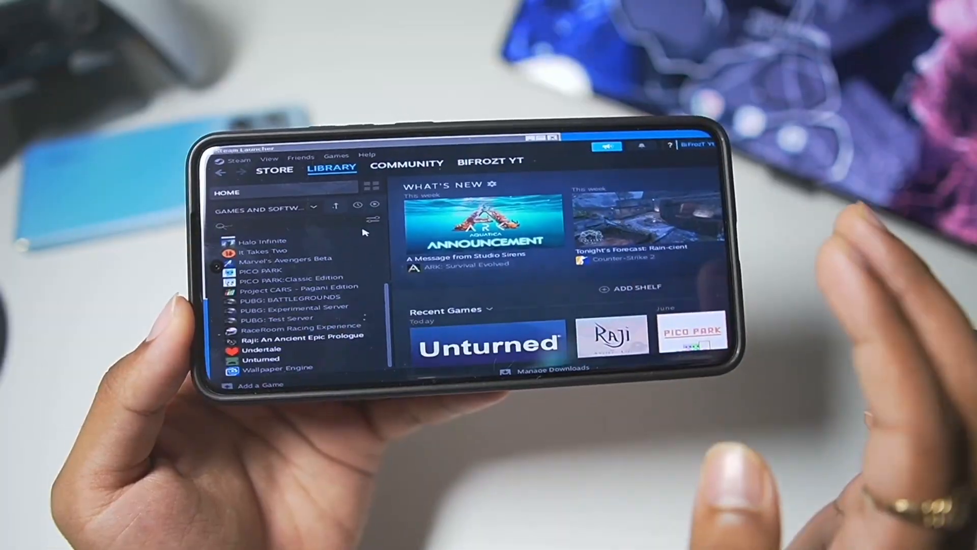
scroll(382, 245, "up", 5)
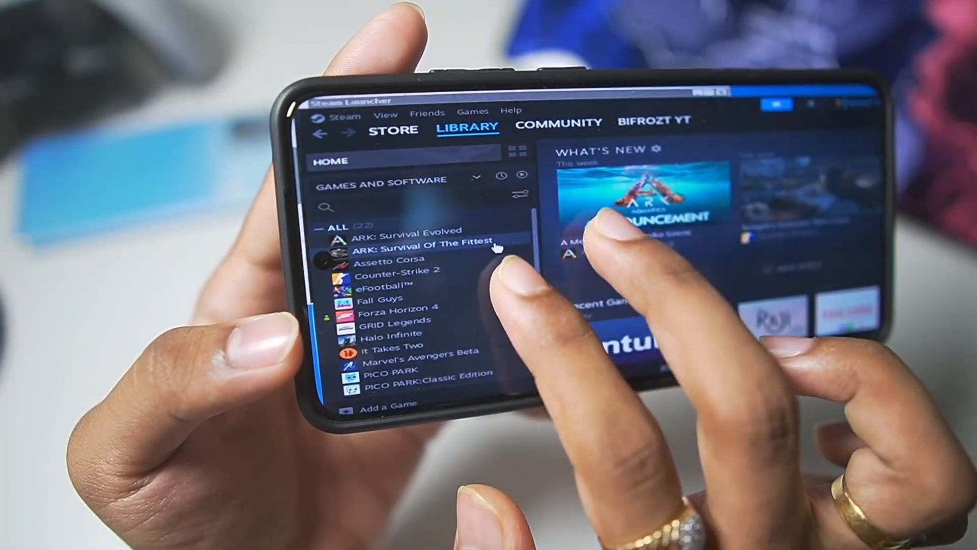
scroll(405, 306, "down", 5)
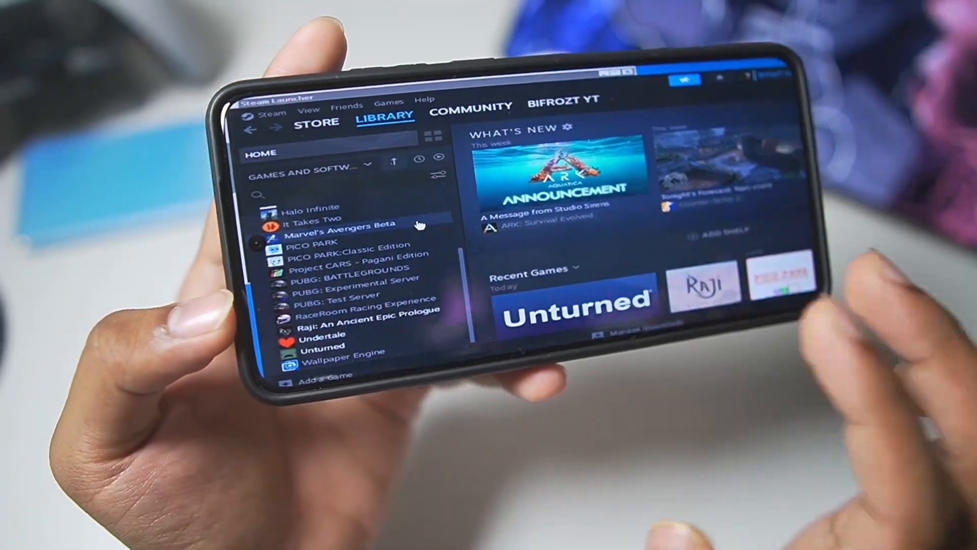
scroll(413, 244, "up", 3)
scroll(439, 233, "up", 2)
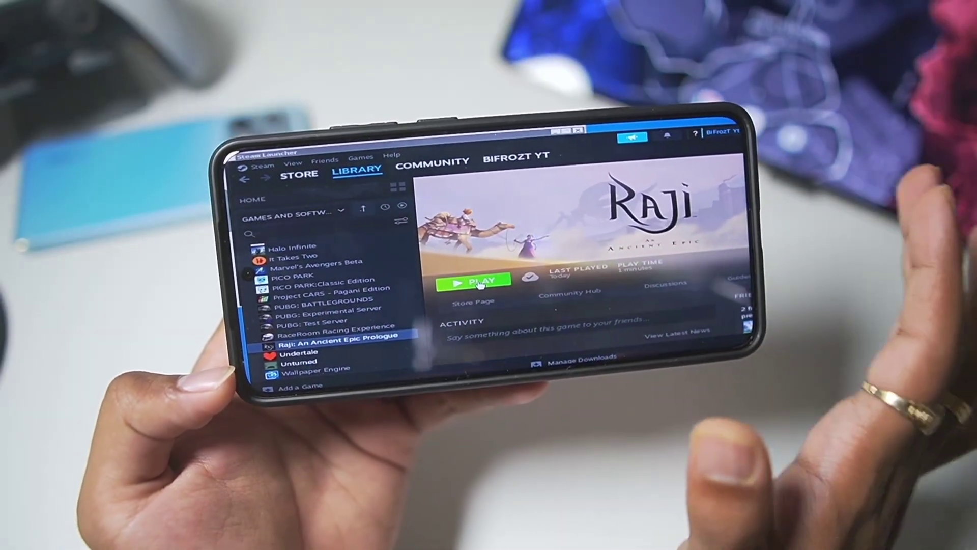
Start Raji: An Ancient Epic Prologue from its library page.
left_click(491, 292)
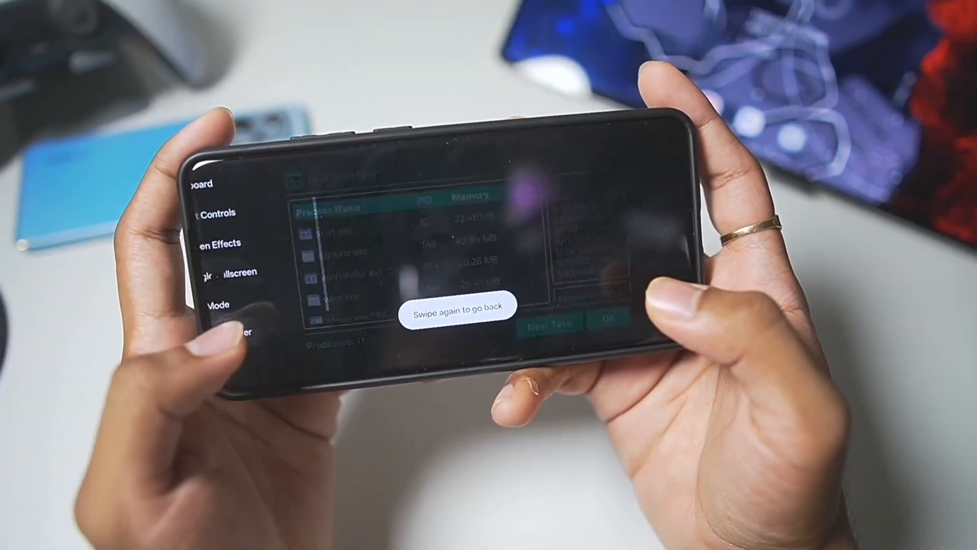
Watch Raji's processes disappear in Task Manager, dismiss the New Task dialog and return to the library.
key("Escape")
scroll(435, 313, "down", 5)
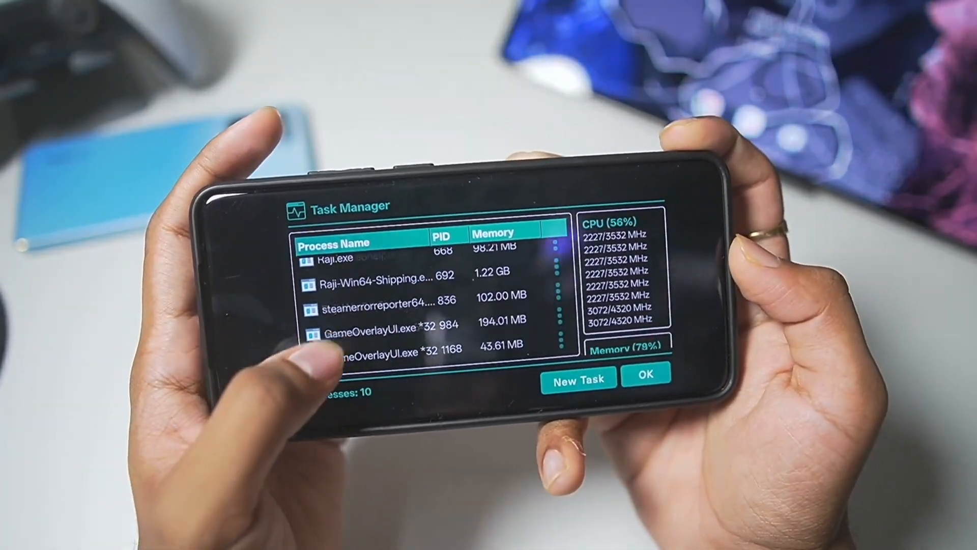
scroll(436, 305, "down", 2)
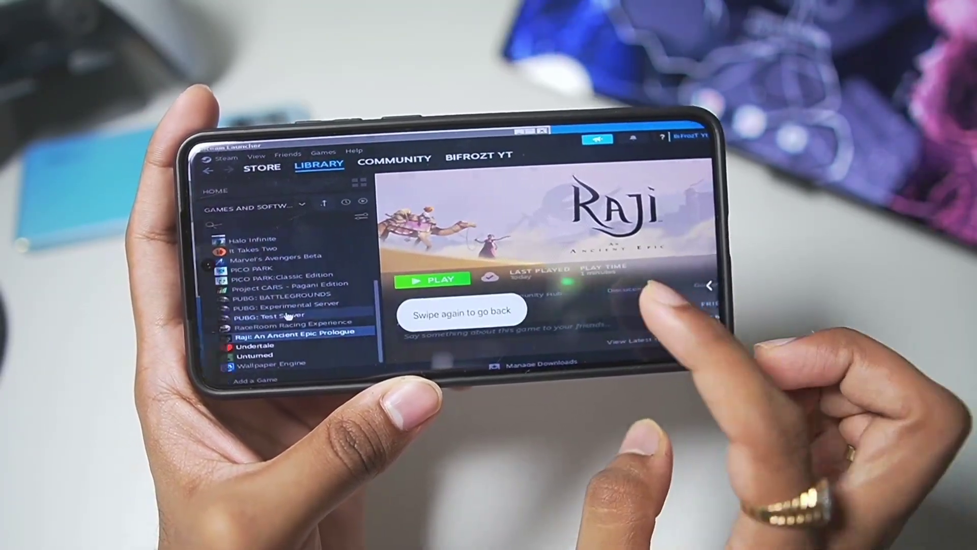
left_click_drag(710, 290, 649, 297)
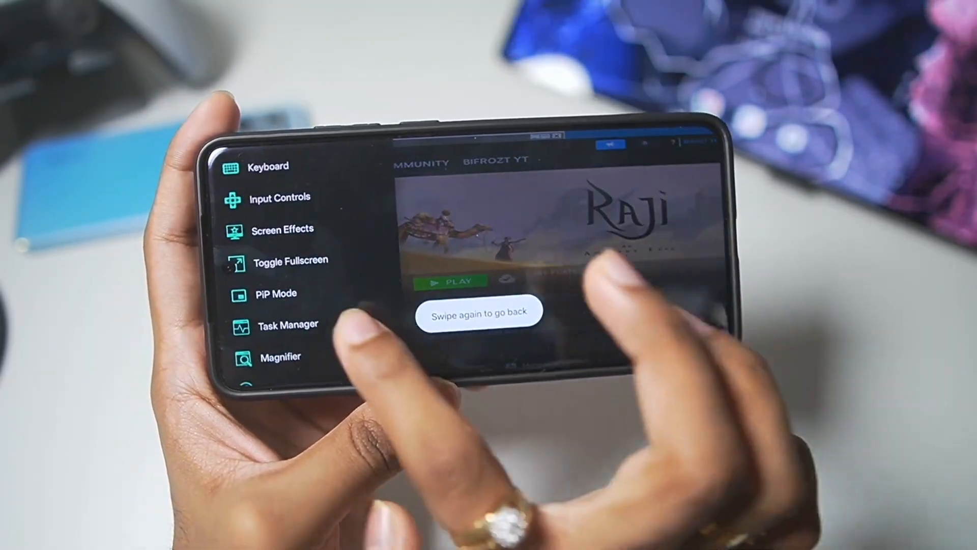
left_click(294, 322)
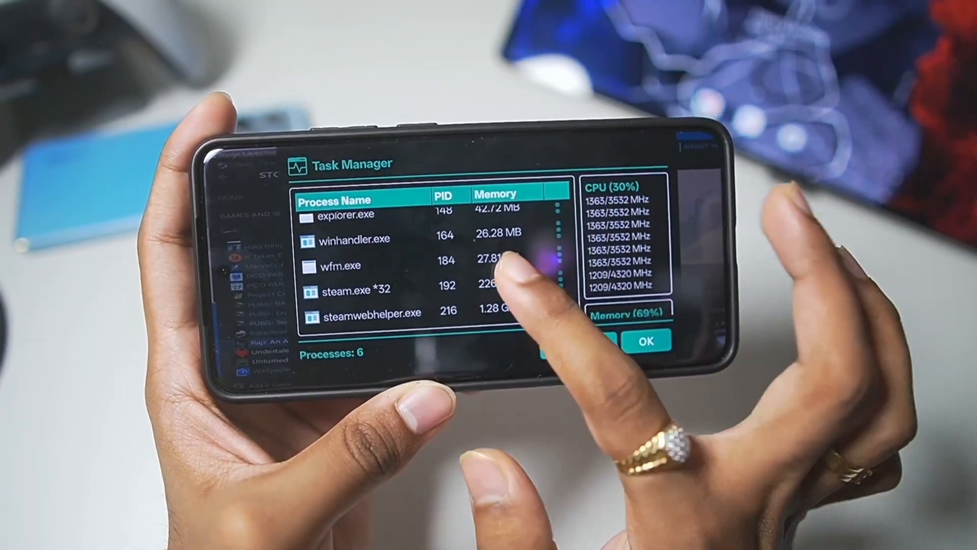
scroll(458, 260, "up", 2)
left_click(575, 340)
left_click(519, 289)
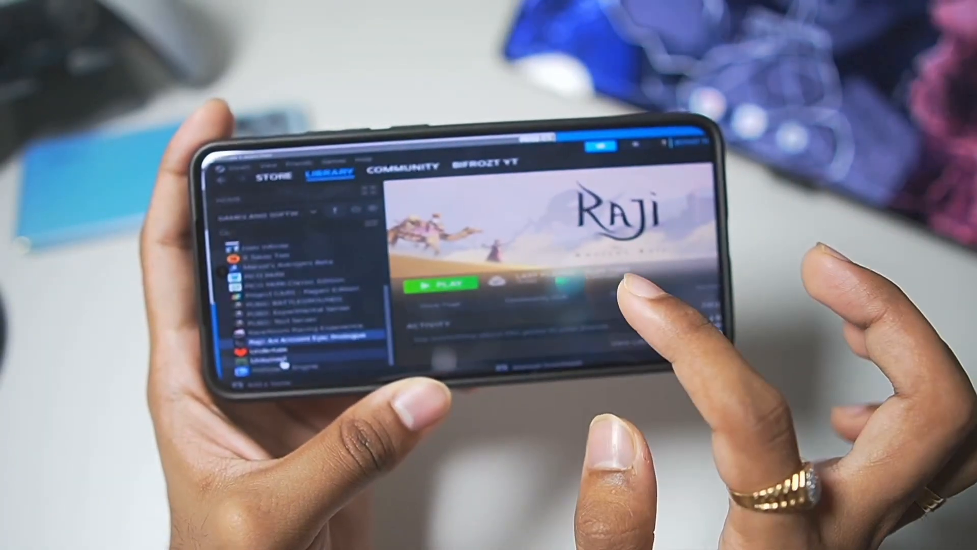
Launch Unturned with the default play option and dismiss the missing executable failure.
left_click(296, 357)
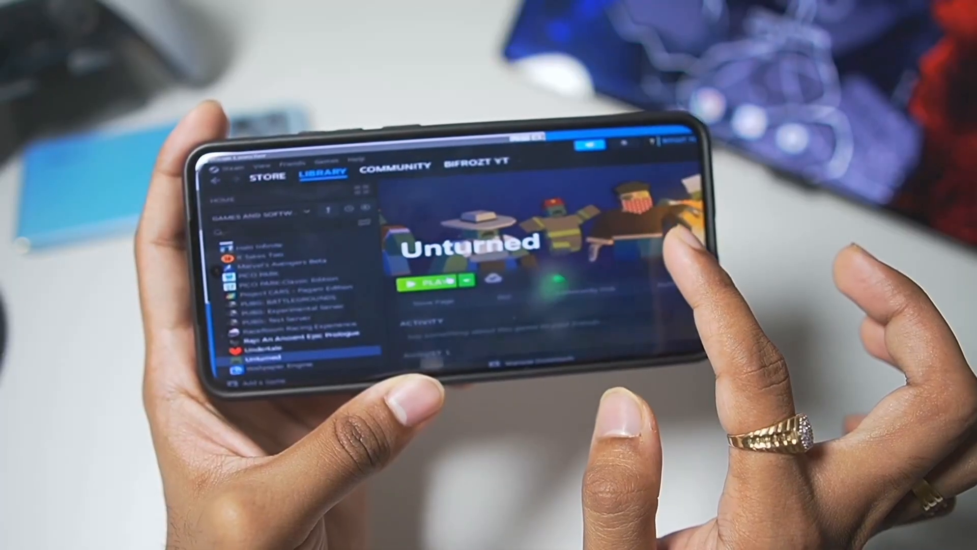
left_click(441, 285)
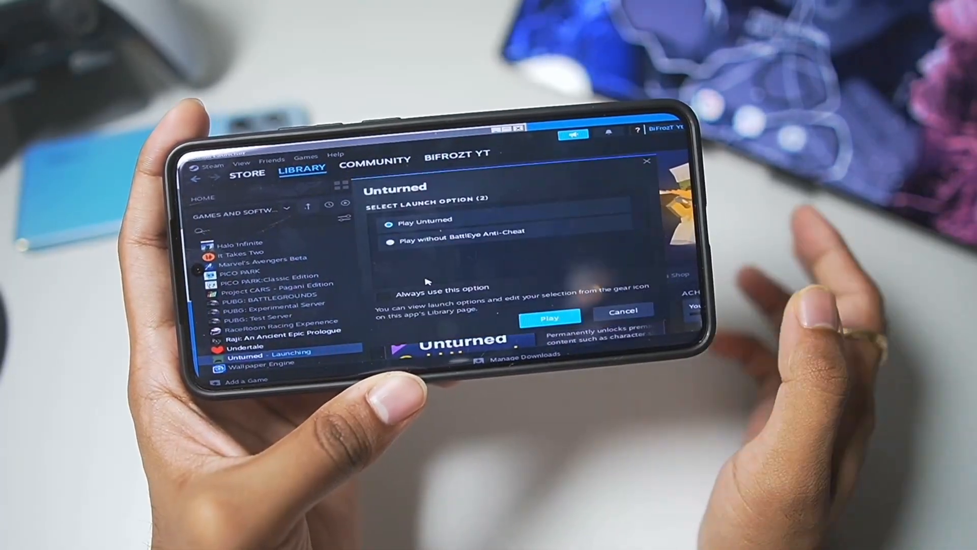
left_click(547, 321)
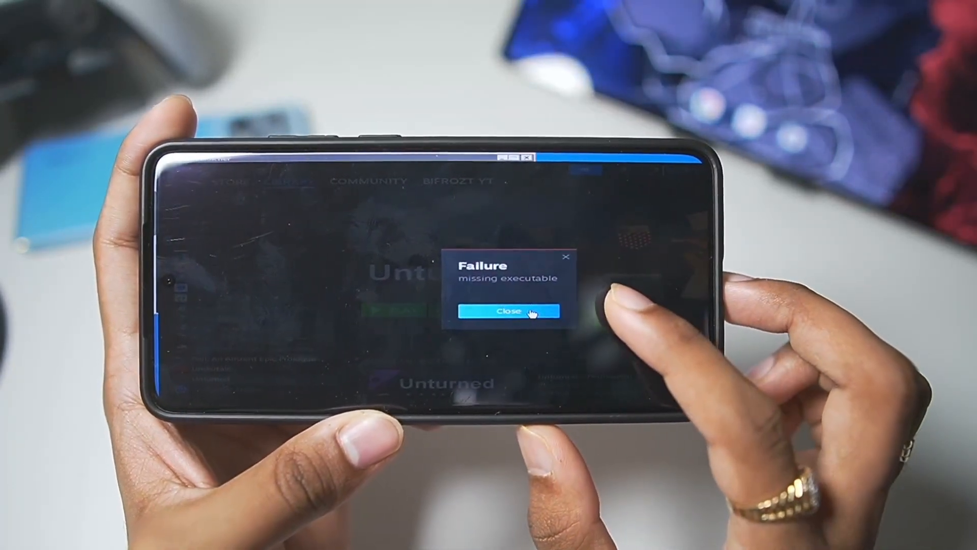
left_click(507, 309)
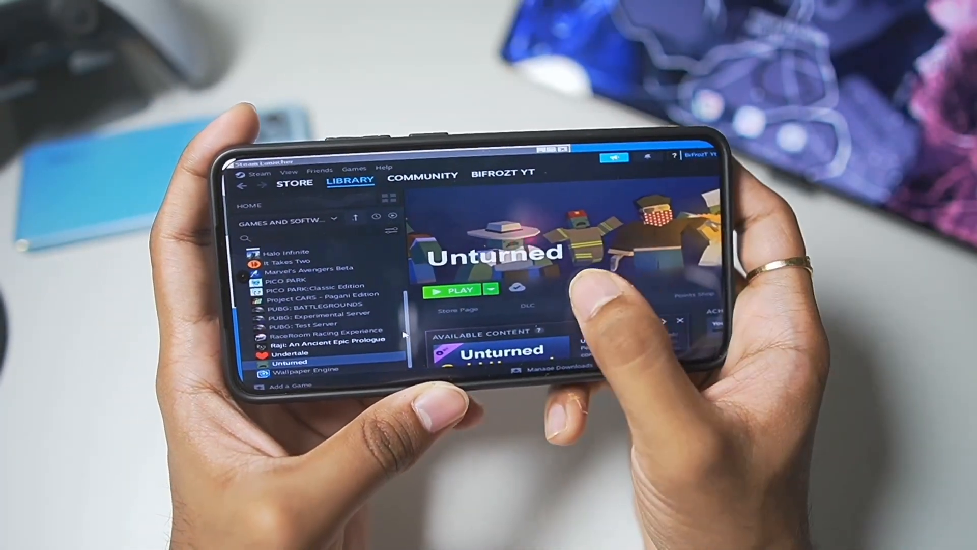
Browse Unturned's local files and run Unturned.exe directly.
right_click(348, 363)
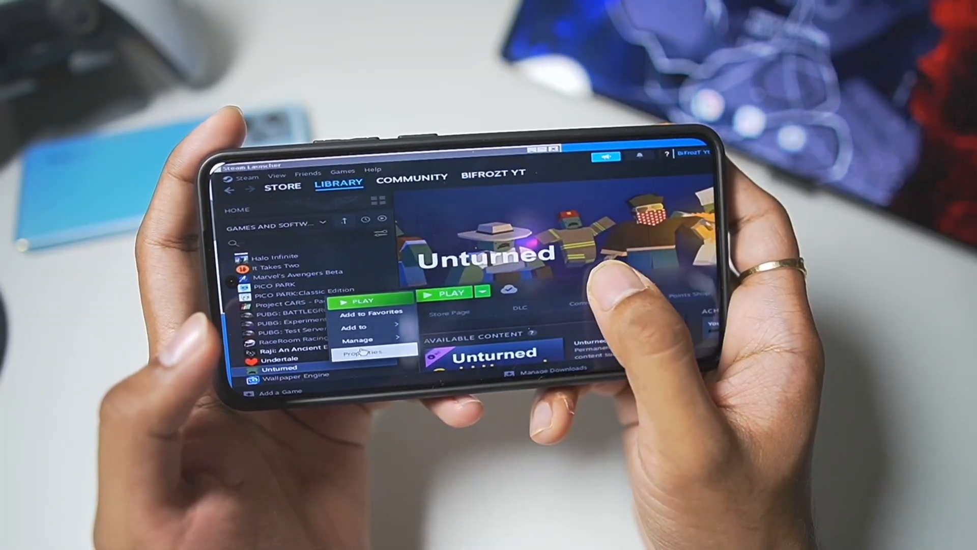
mouse_move(363, 325)
left_click(446, 305)
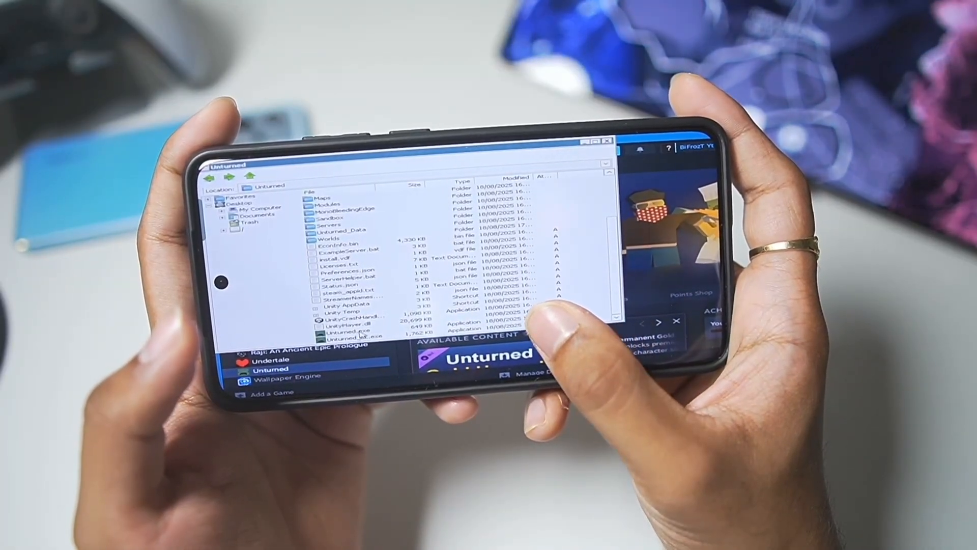
left_click(353, 332)
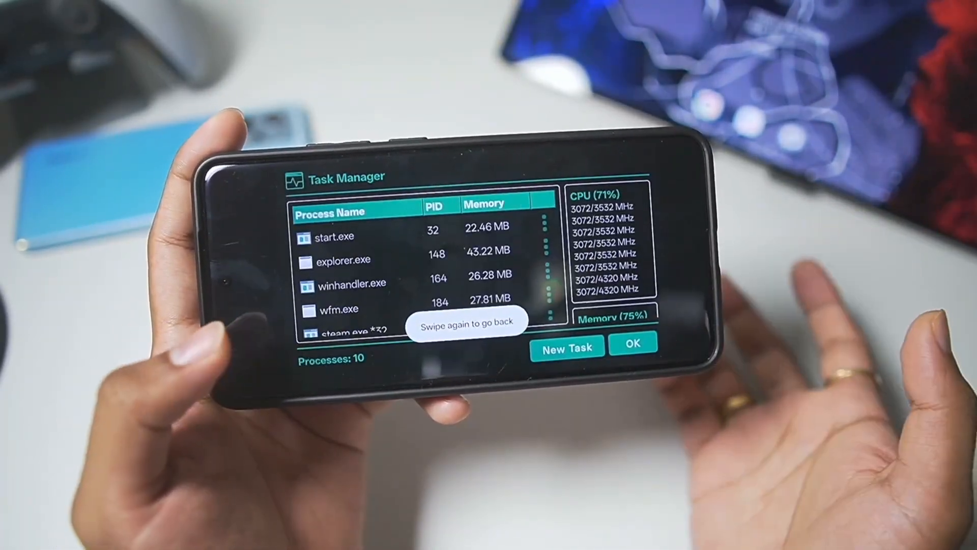
scroll(420, 275, "down", 3)
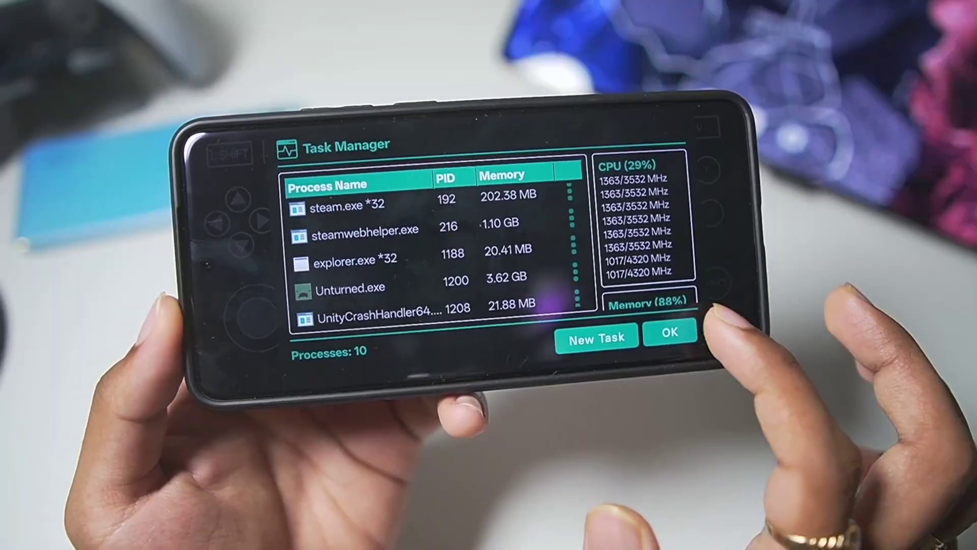
Reopen Task Manager and end the Unturned.exe process.
left_click(672, 331)
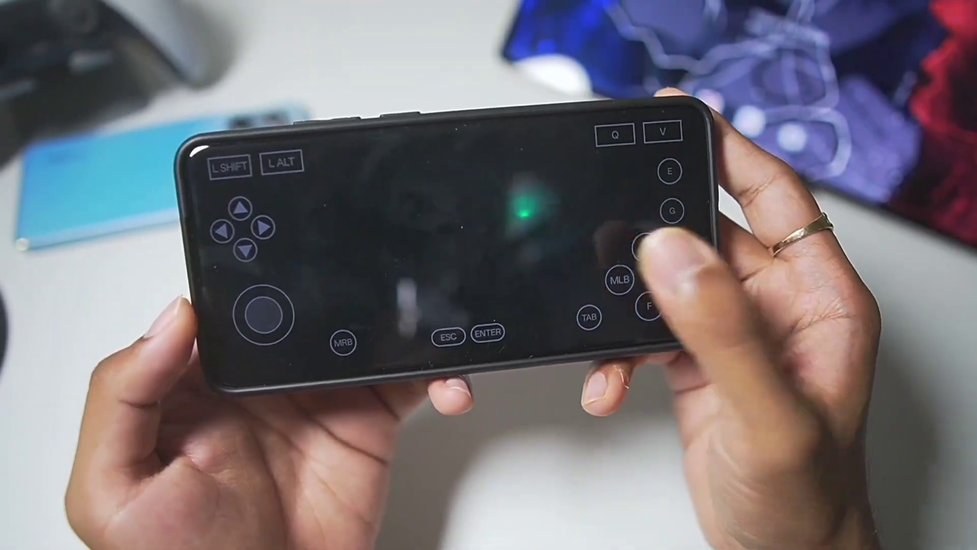
left_click_drag(191, 268, 252, 268)
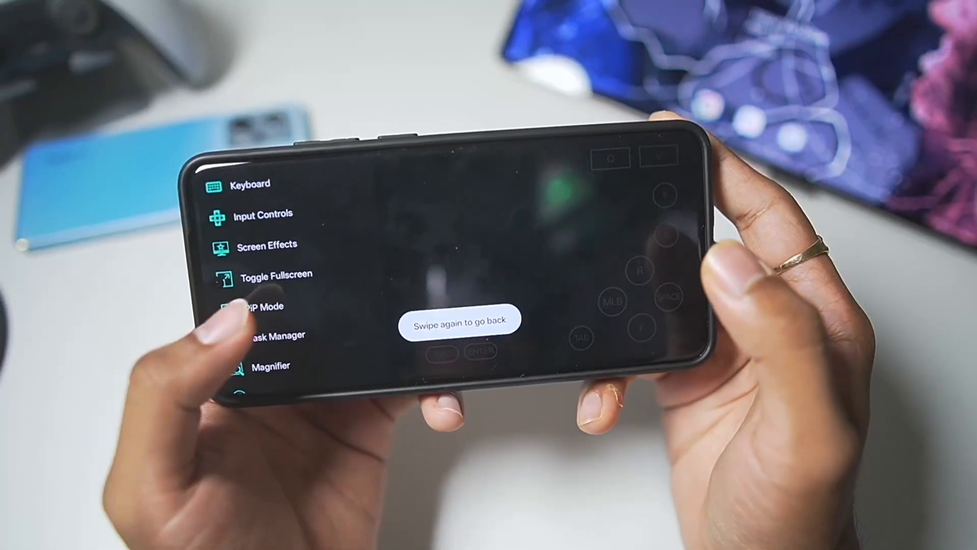
left_click(260, 336)
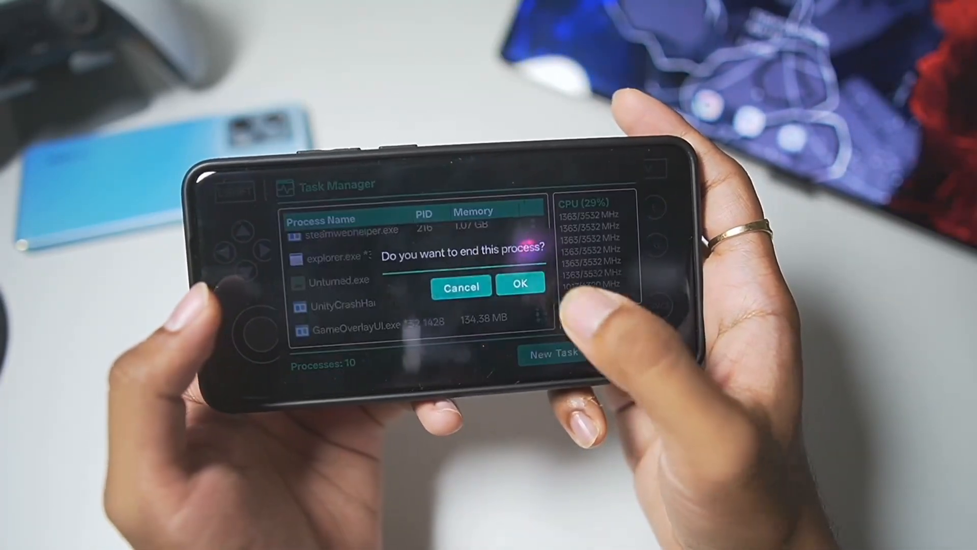
left_click(622, 351)
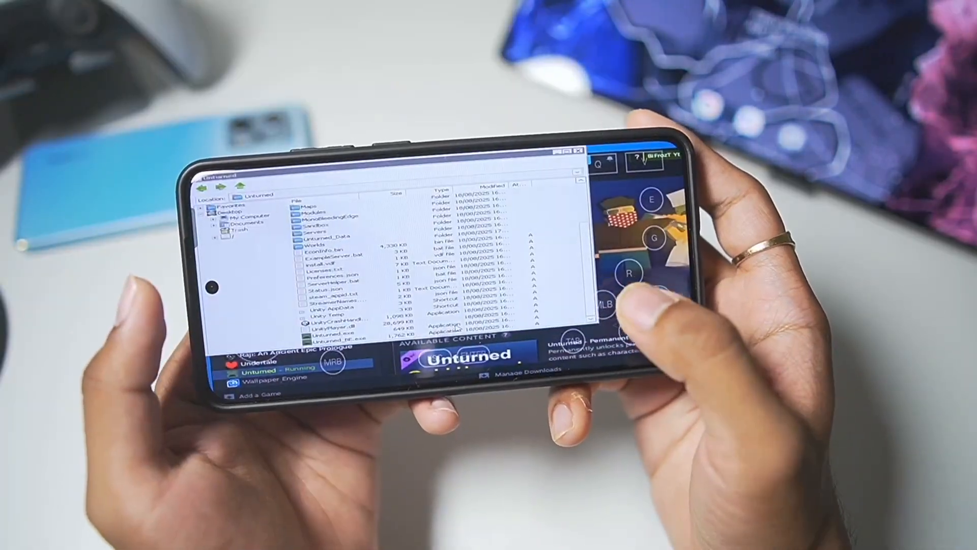
Disable the on-screen Input Controls, leaving the Steam store showing.
left_click_drag(210, 290, 305, 290)
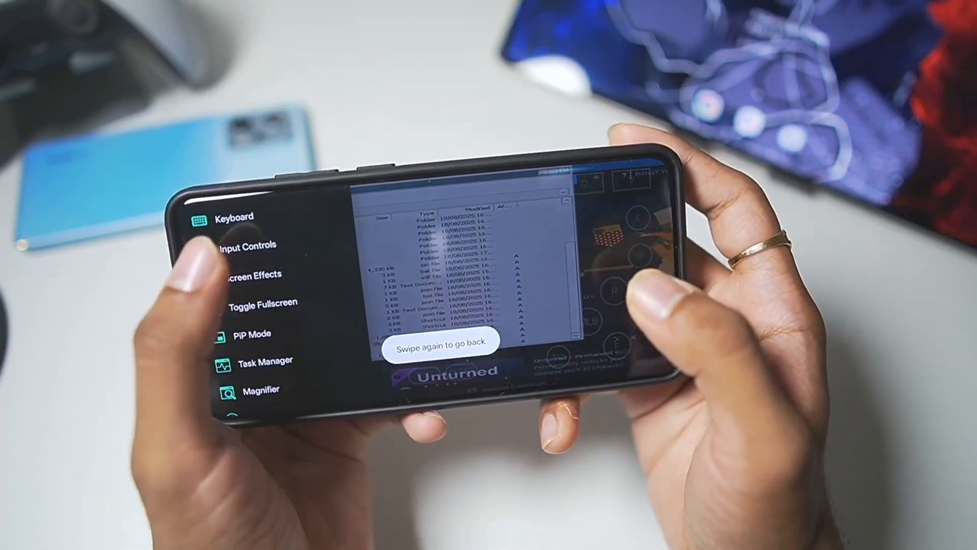
left_click(257, 257)
left_click(524, 367)
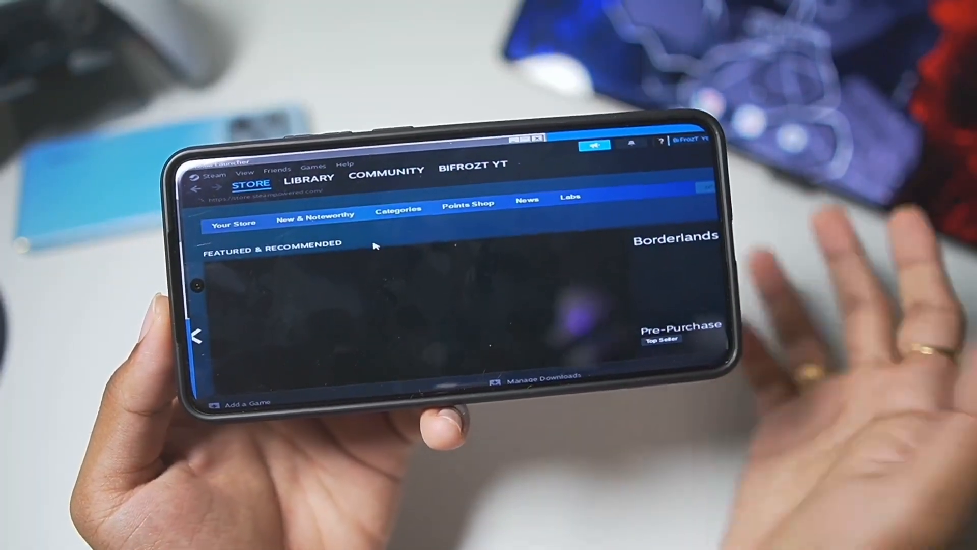
scroll(370, 243, "down", 2)
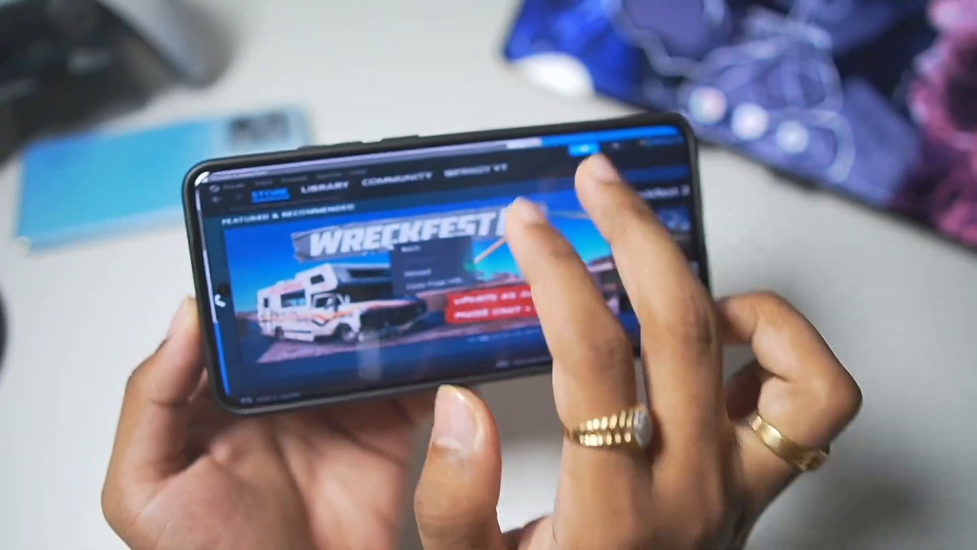
scroll(315, 266, "down", 5)
scroll(443, 268, "up", 5)
scroll(443, 268, "up", 2)
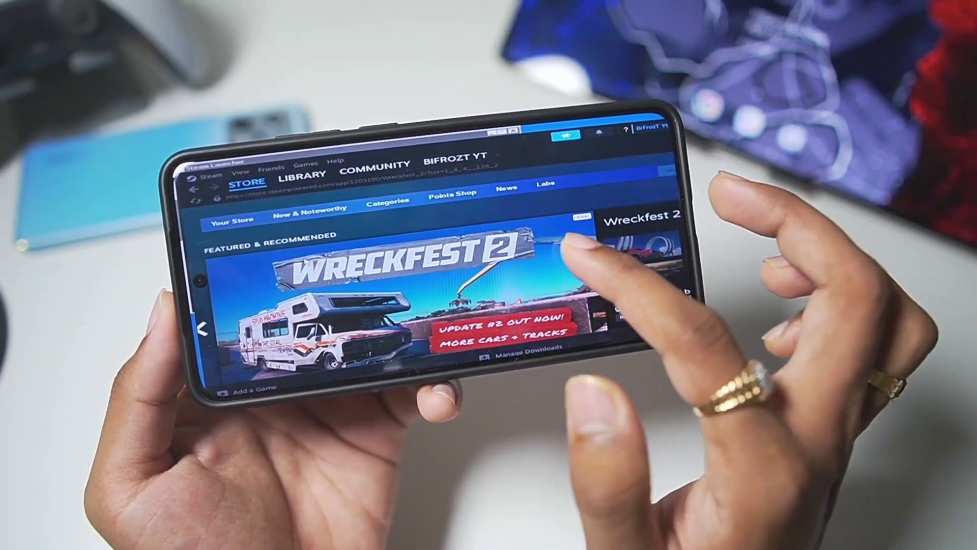
left_click(336, 246)
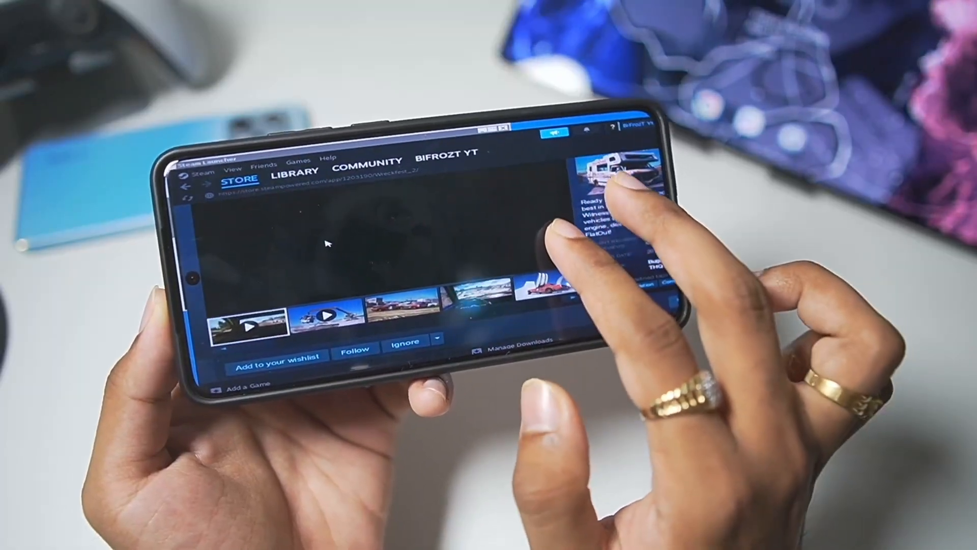
scroll(340, 252, "down", 5)
scroll(340, 252, "down", 5)
scroll(340, 253, "down", 3)
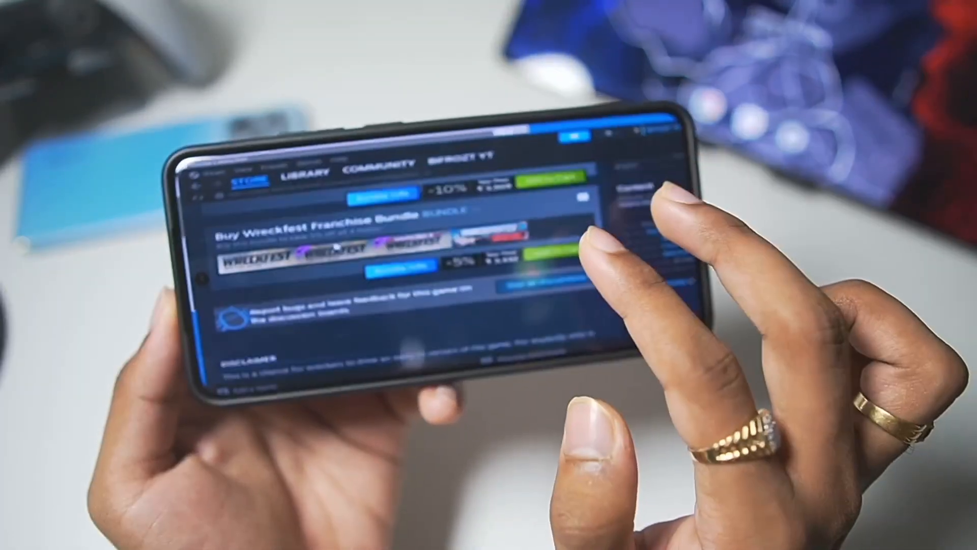
scroll(341, 253, "up", 3)
scroll(342, 253, "up", 3)
scroll(342, 253, "up", 3)
scroll(325, 248, "up", 5)
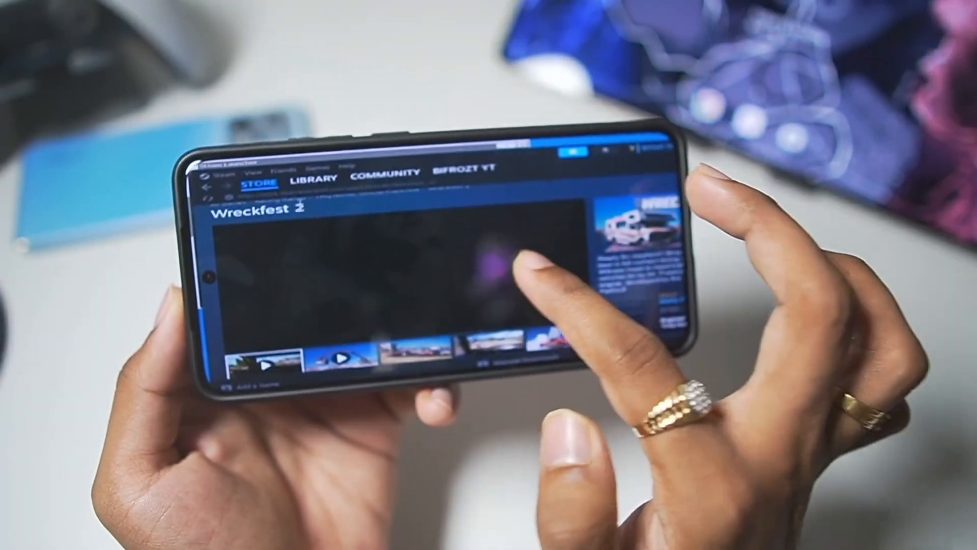
left_click(211, 191)
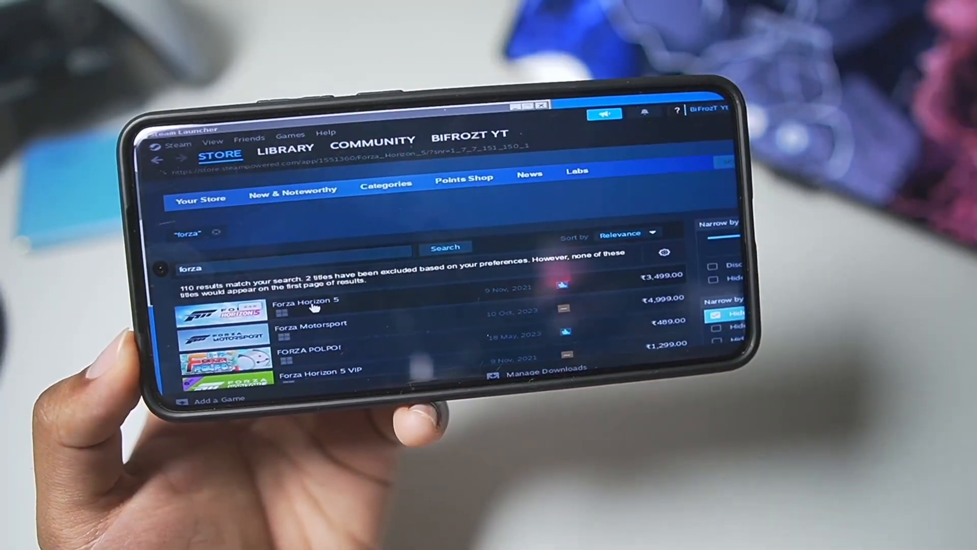
Search the store for 'forza' and choose the Forza Horizon 5 result.
left_click(314, 307)
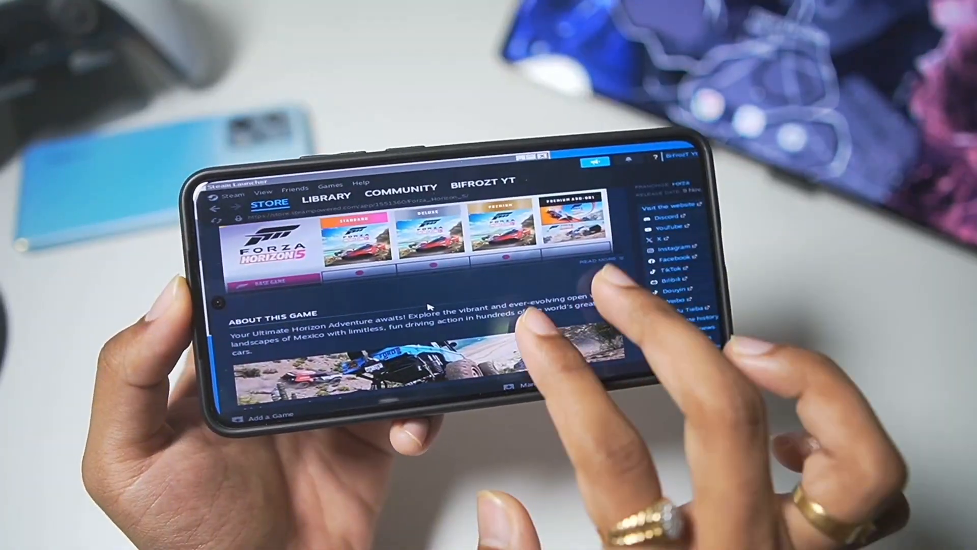
scroll(429, 307, "up", 3)
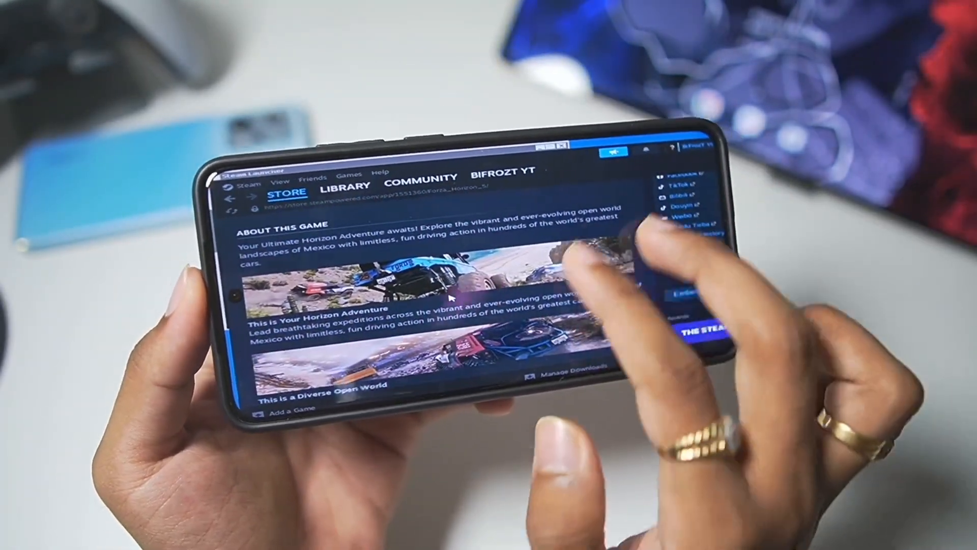
scroll(451, 297, "down", 3)
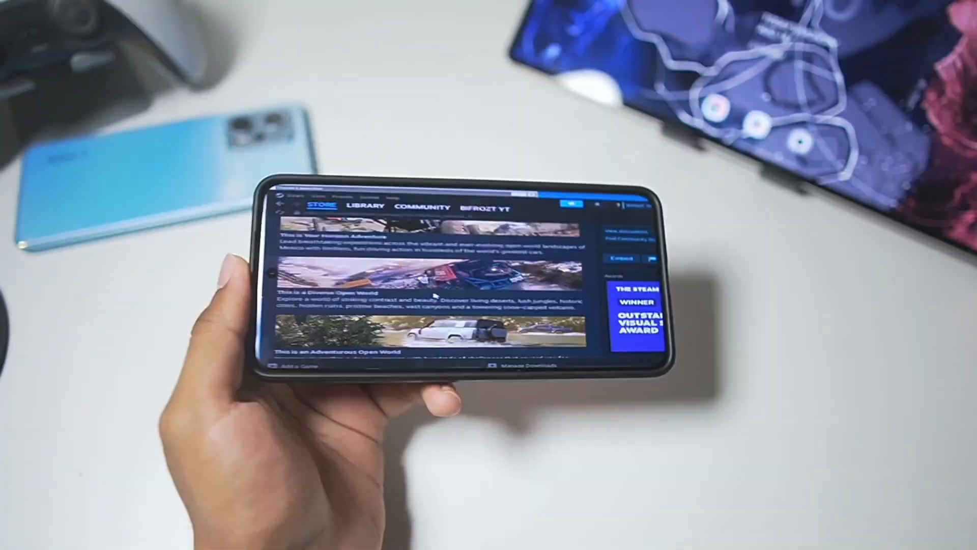